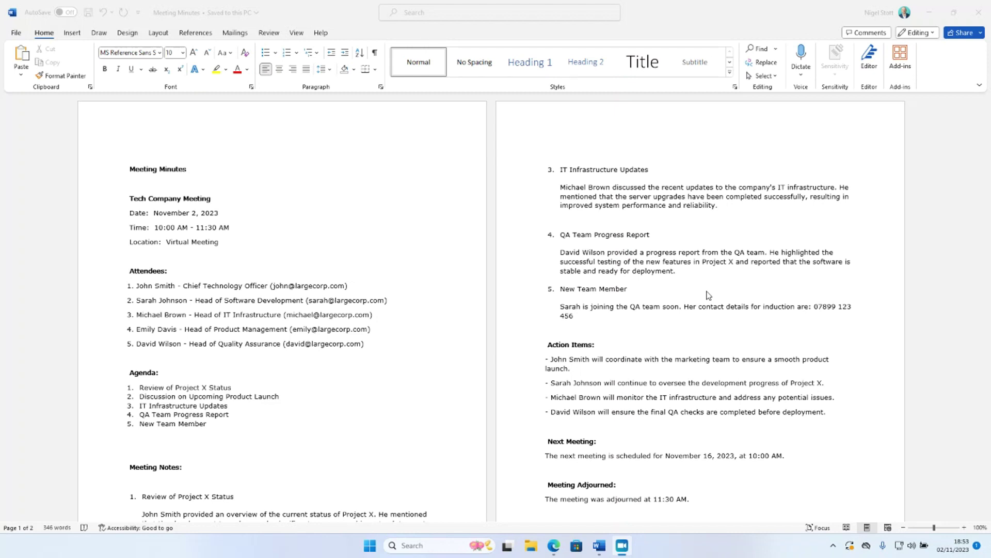
- Close the original minutes, open Edge maximised on ChatGPT, and switch GPT-4 to Advanced Data Analysis
{"action": "left_click", "coordinate": [978, 12]}
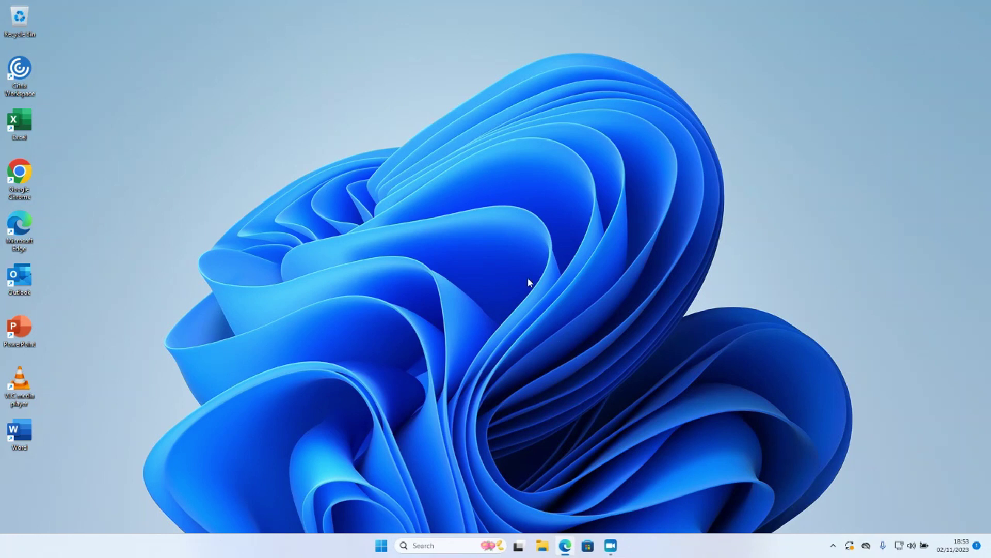
{"action": "left_click", "coordinate": [567, 543]}
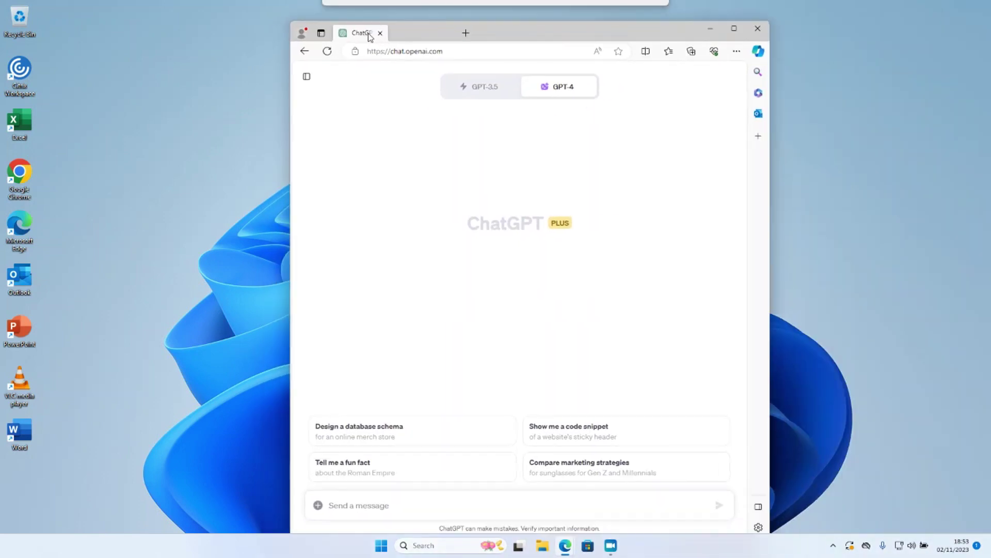
{"action": "left_click", "coordinate": [737, 21]}
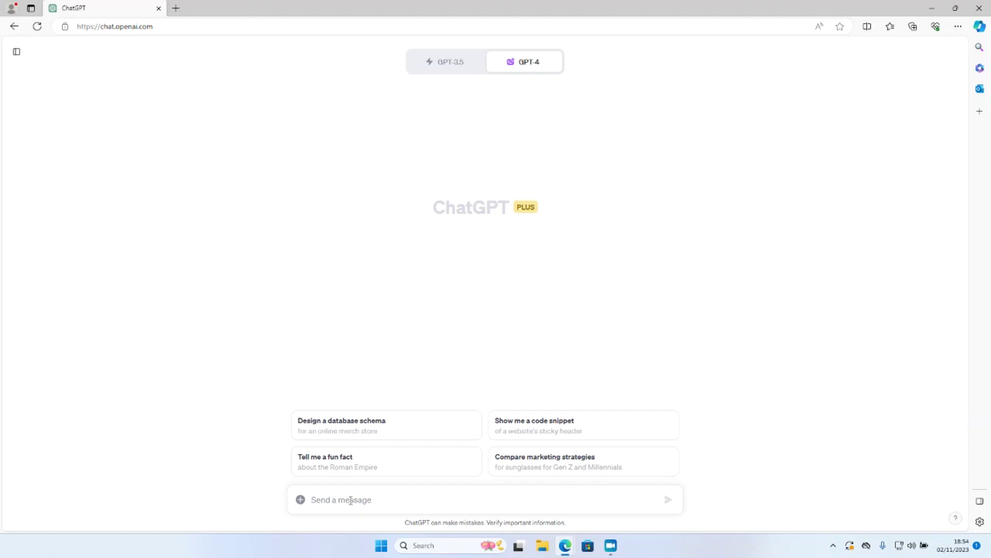
{"action": "mouse_move", "coordinate": [537, 66]}
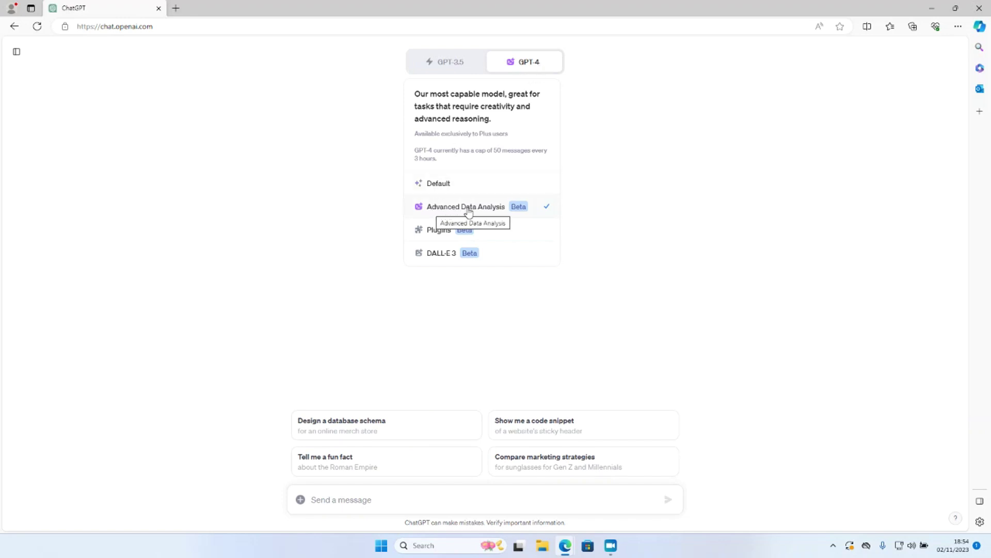
{"action": "left_click", "coordinate": [536, 212]}
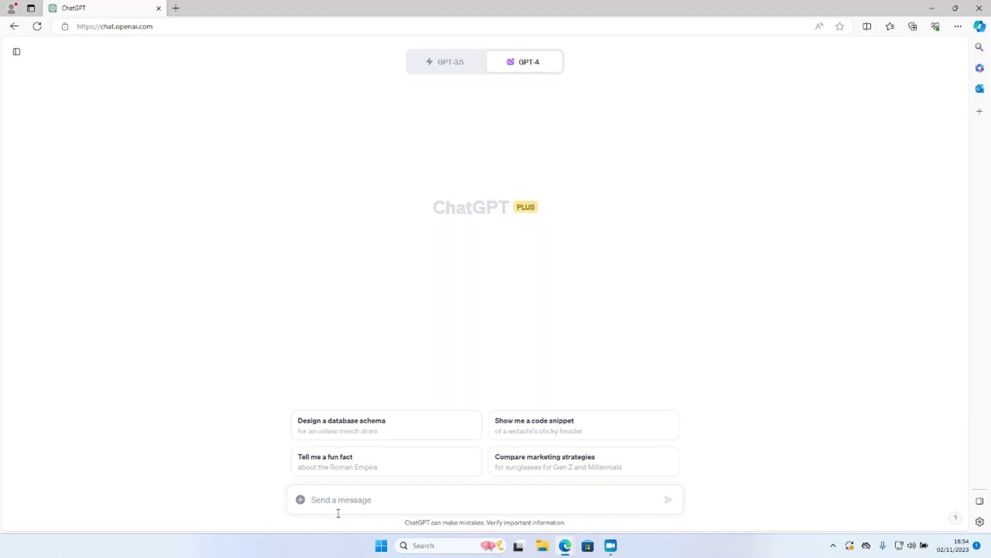
- Attach Meeting Minutes.docx and send 'redact any email addresses from the attached document and create a new document.'
{"action": "left_click", "coordinate": [301, 500]}
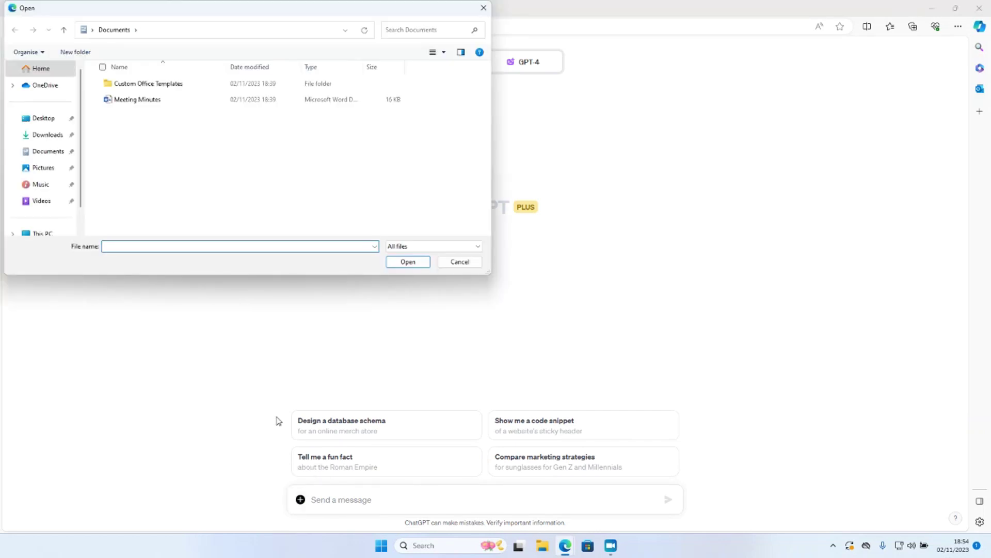
{"action": "left_click", "coordinate": [157, 103]}
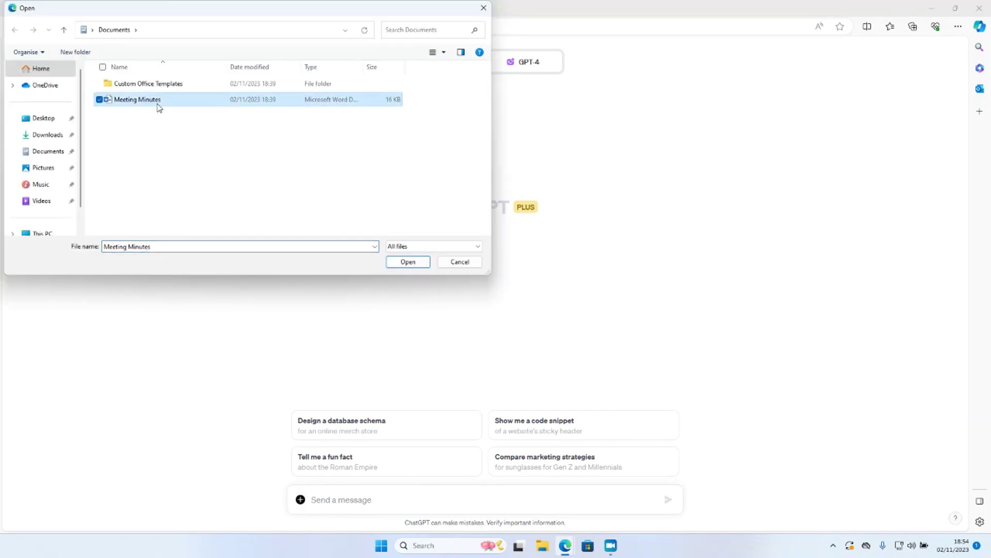
{"action": "left_click", "coordinate": [408, 262]}
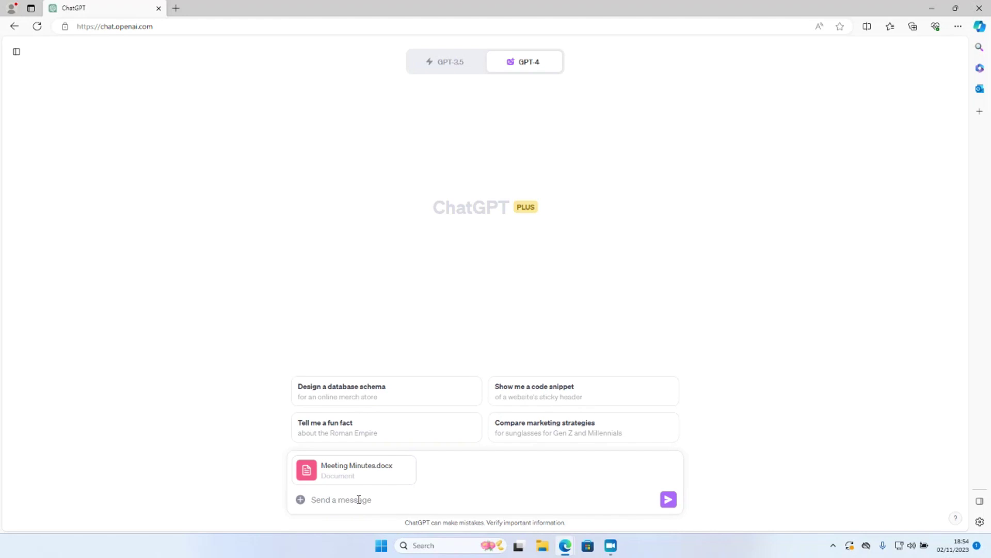
{"action": "type", "text": "redact any email addresses from the"}
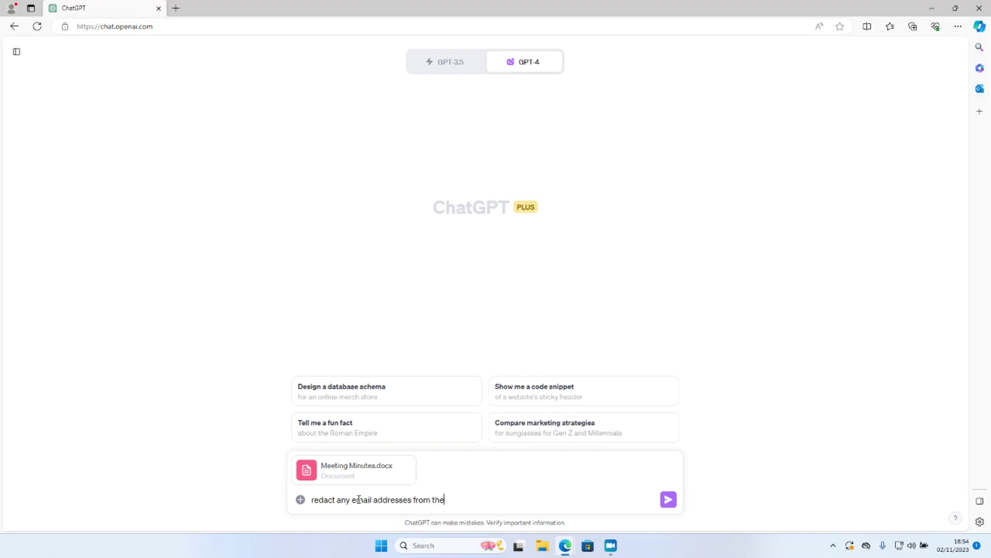
{"action": "type", "text": " attached document and "}
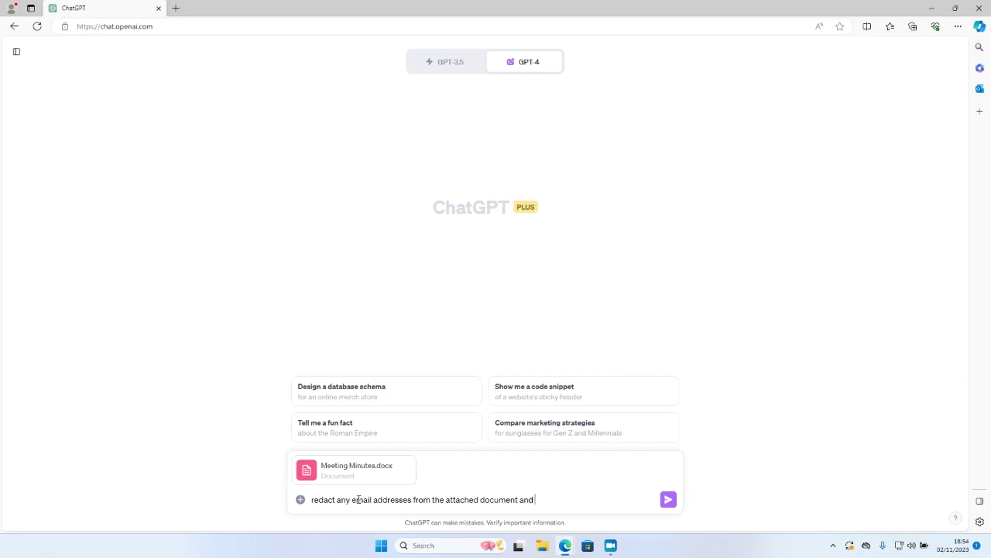
{"action": "type", "text": "create a new document"}
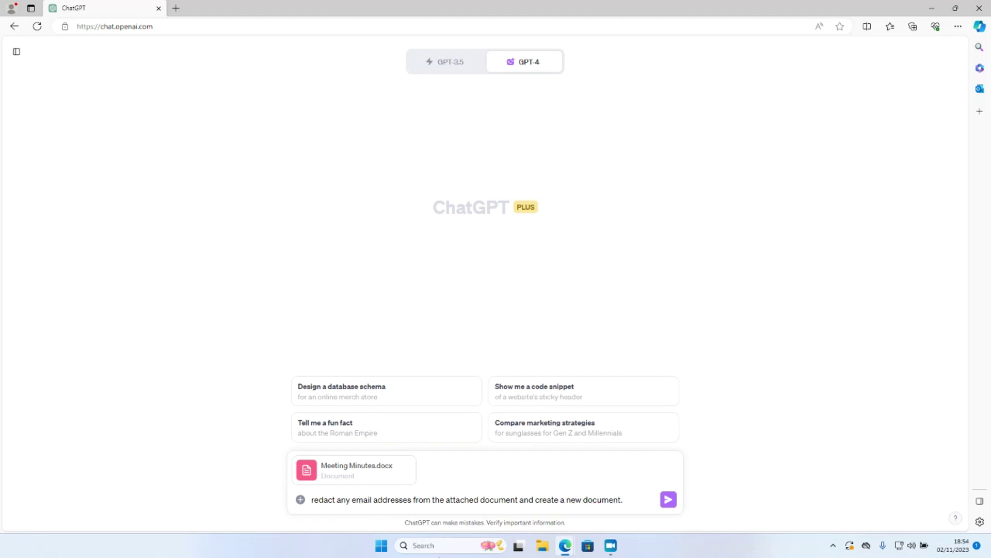
{"action": "type", "text": "."}
{"action": "left_click", "coordinate": [669, 498]}
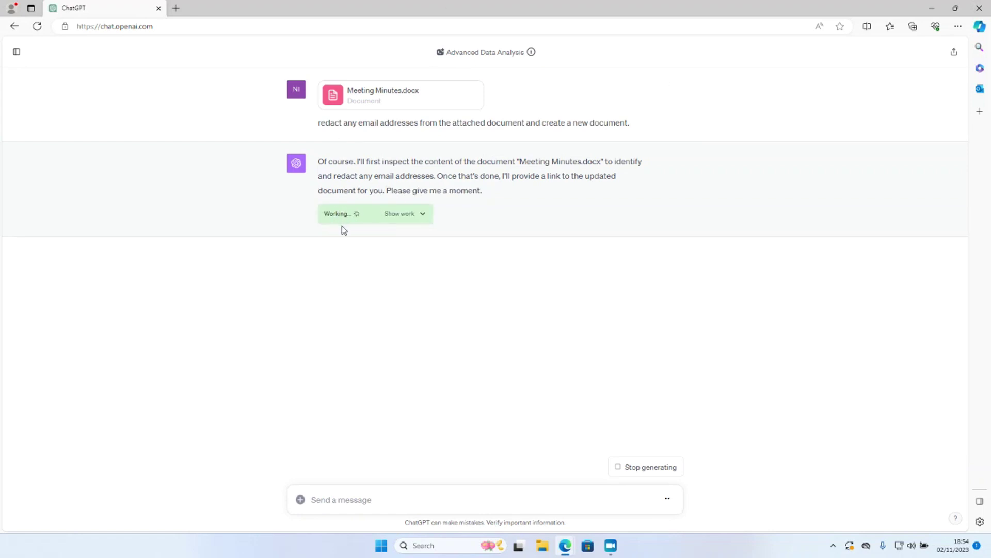
- Reveal ChatGPT's code, then download Redacted Meeting Minutes.docx from the reply's link
{"action": "left_click", "coordinate": [424, 216]}
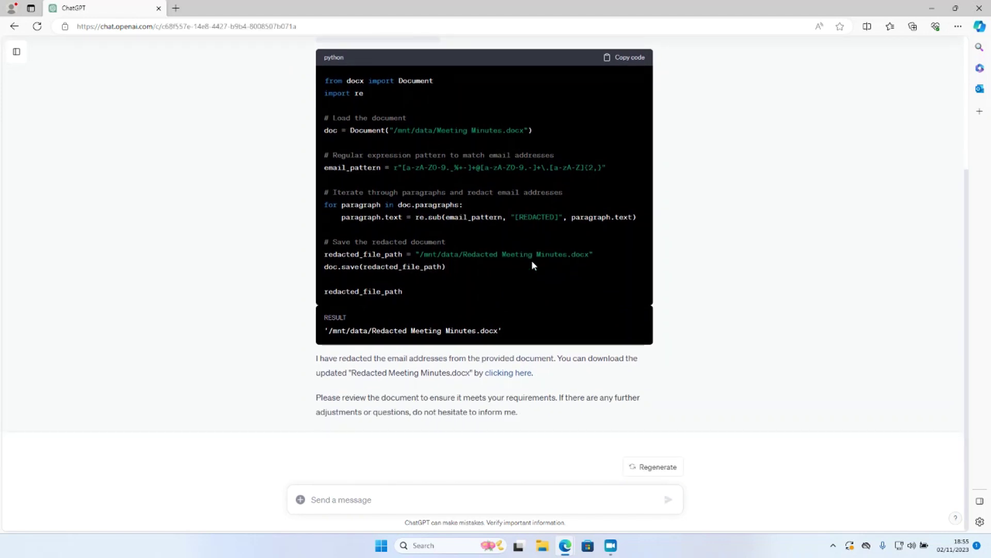
{"action": "left_click", "coordinate": [497, 375]}
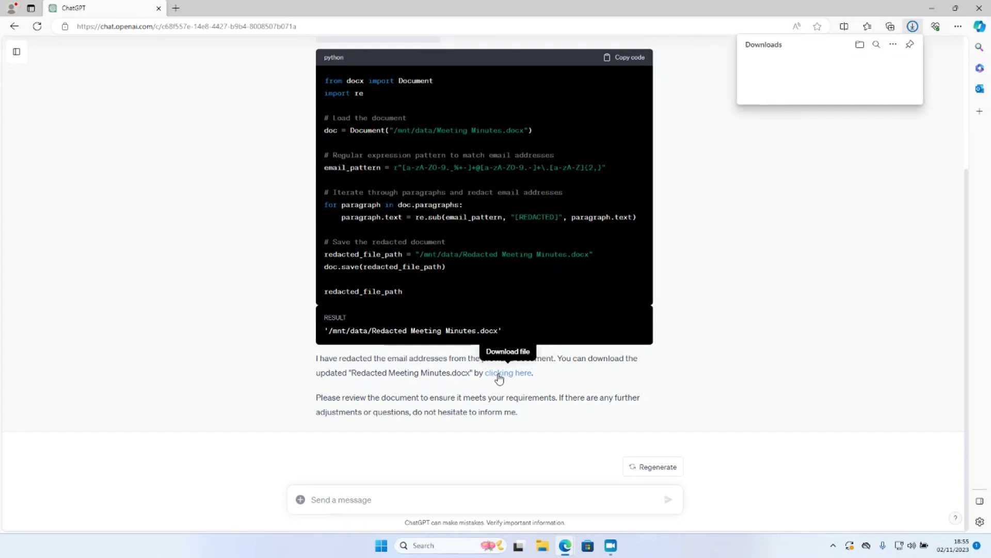
- Open Redacted Meeting Minutes.docx, dismiss the theme prompt, and scroll through to confirm emails read [REDACTED]
{"action": "left_click", "coordinate": [794, 77]}
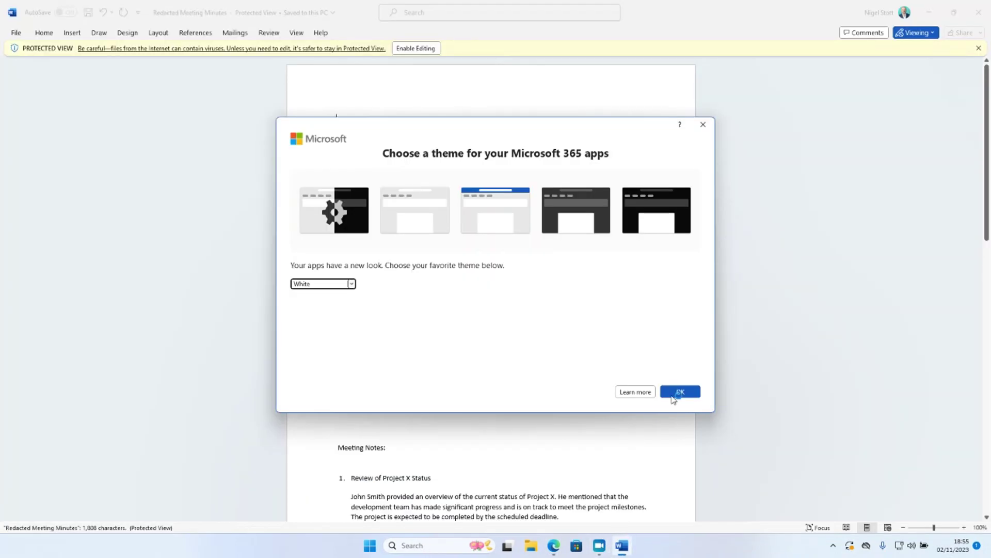
{"action": "left_click", "coordinate": [675, 393]}
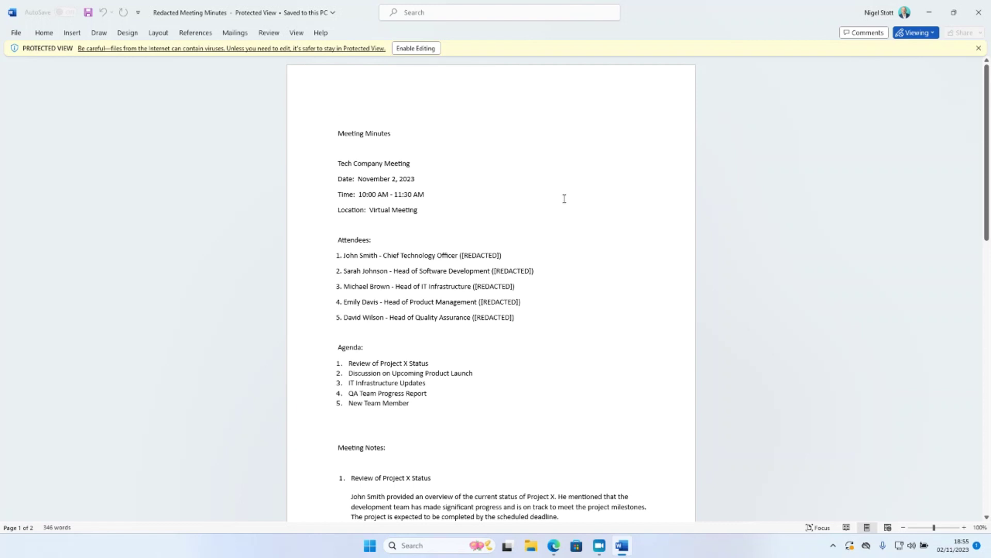
{"action": "scroll", "coordinate": [564, 198], "scroll_direction": "down", "scroll_amount": 1}
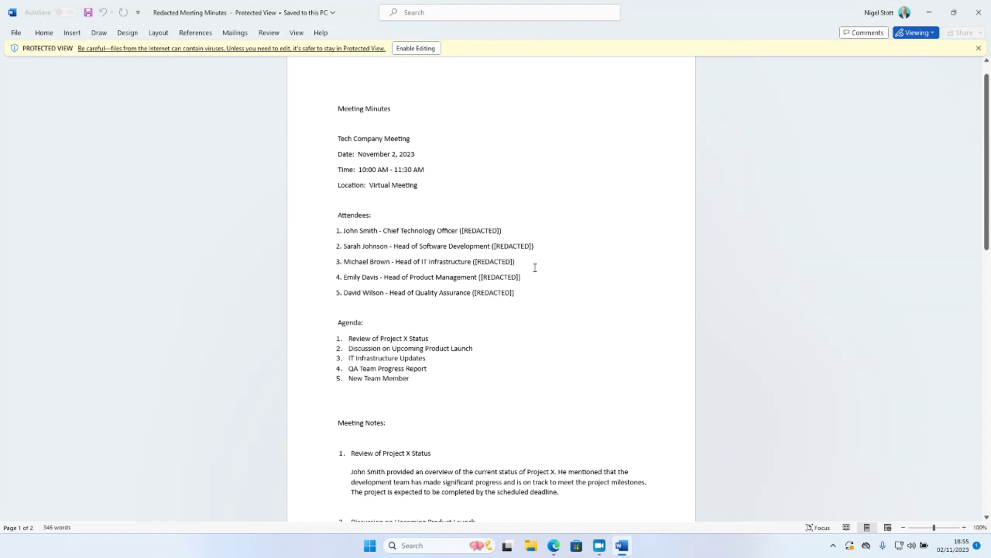
{"action": "scroll", "coordinate": [535, 265], "scroll_direction": "down", "scroll_amount": 3}
{"action": "scroll", "coordinate": [536, 258], "scroll_direction": "down", "scroll_amount": 10}
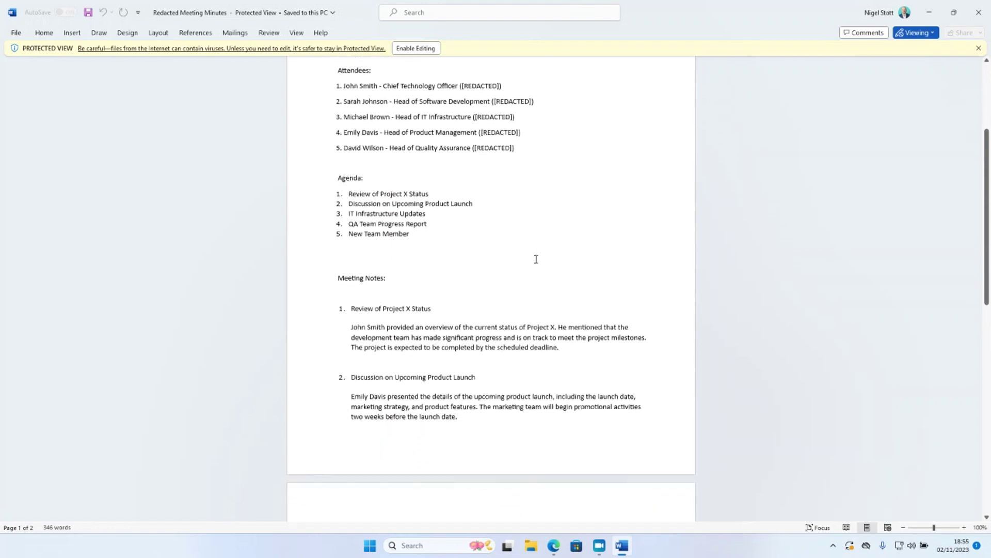
{"action": "scroll", "coordinate": [536, 259], "scroll_direction": "down", "scroll_amount": 9}
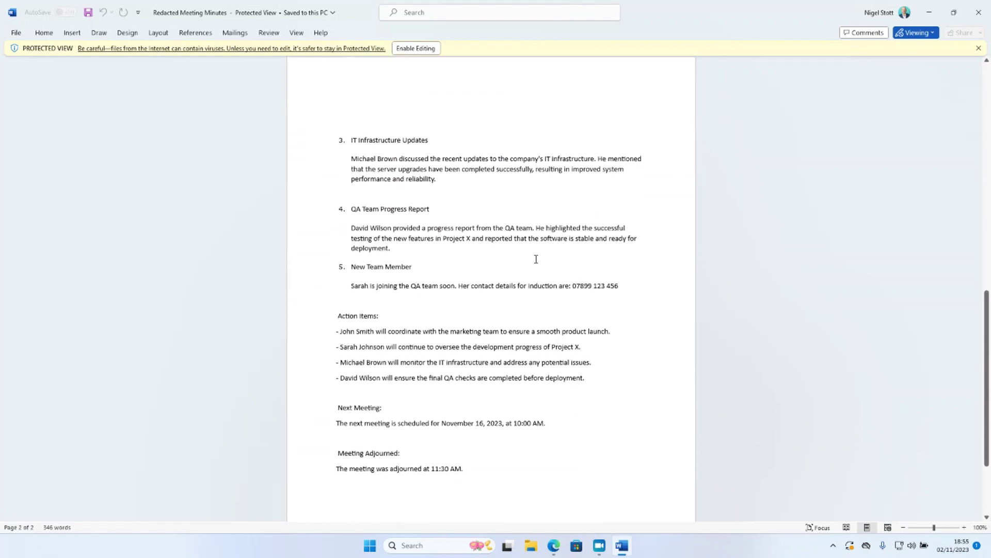
{"action": "scroll", "coordinate": [536, 259], "scroll_direction": "down", "scroll_amount": 2}
{"action": "scroll", "coordinate": [536, 261], "scroll_direction": "up", "scroll_amount": 5}
{"action": "scroll", "coordinate": [536, 261], "scroll_direction": "up", "scroll_amount": 11}
{"action": "scroll", "coordinate": [536, 260], "scroll_direction": "up", "scroll_amount": 9}
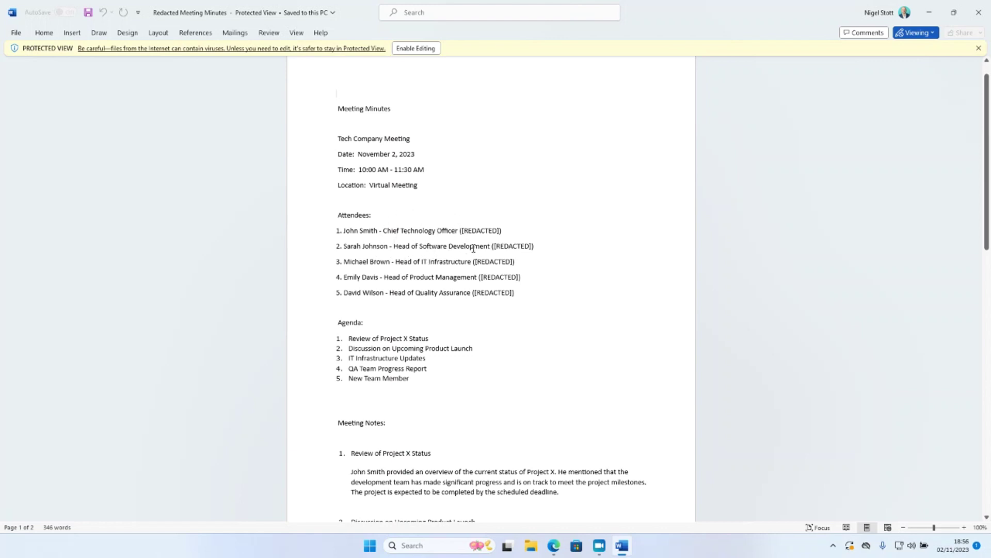
- Close Word and look back over the earlier email-redaction conversation in ChatGPT
{"action": "left_click", "coordinate": [977, 12]}
{"action": "scroll", "coordinate": [773, 295], "scroll_direction": "up", "scroll_amount": 3}
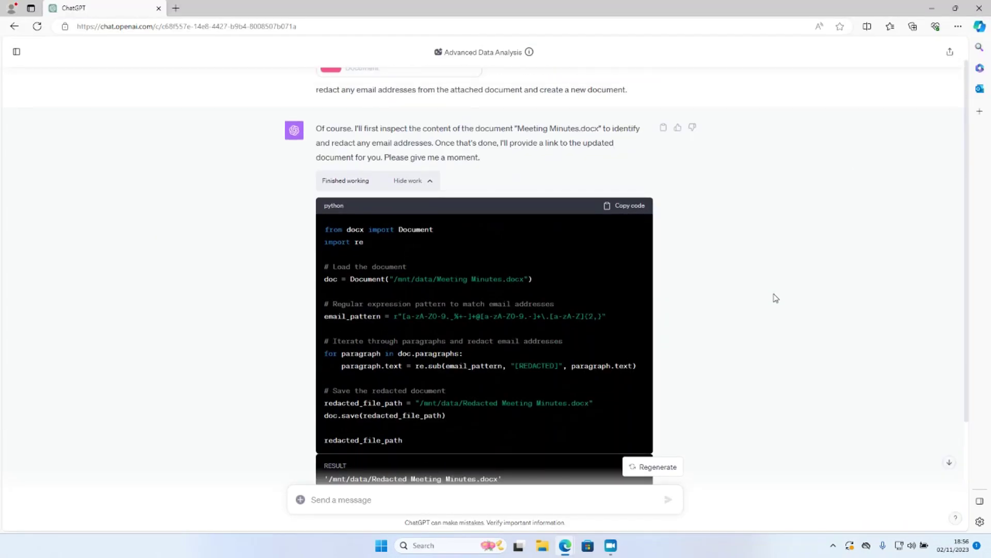
{"action": "scroll", "coordinate": [775, 297], "scroll_direction": "down", "scroll_amount": 2}
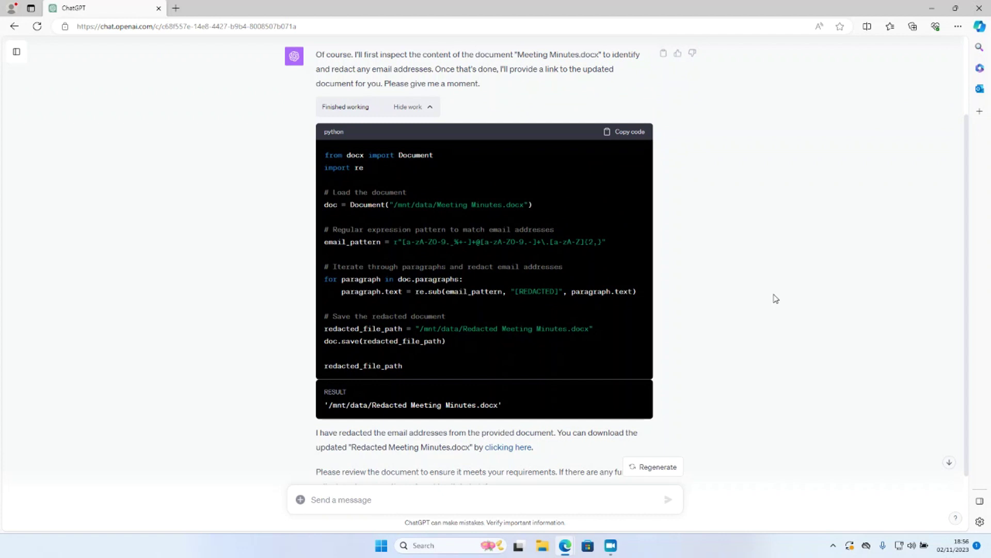
{"action": "scroll", "coordinate": [775, 298], "scroll_direction": "up", "scroll_amount": 2}
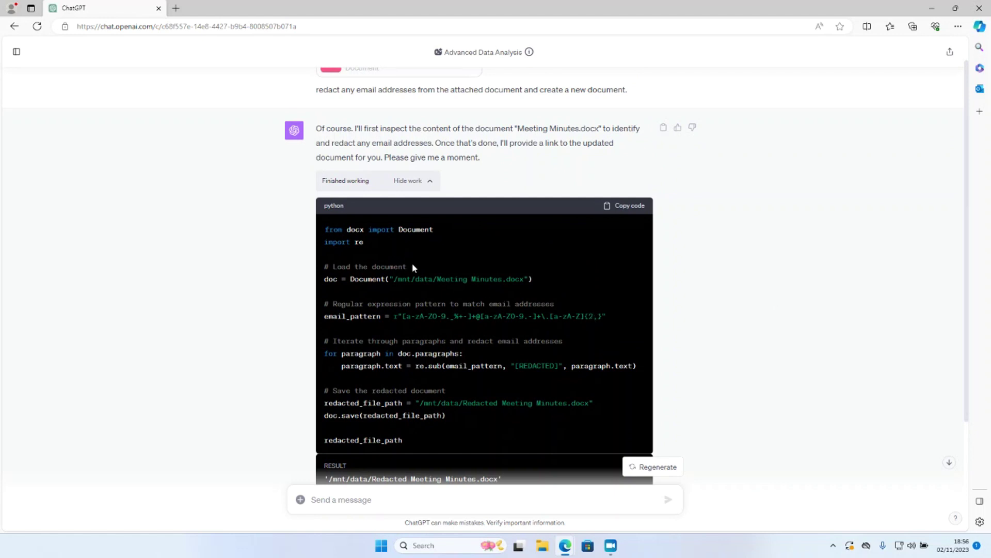
{"action": "scroll", "coordinate": [413, 262], "scroll_direction": "down", "scroll_amount": 2}
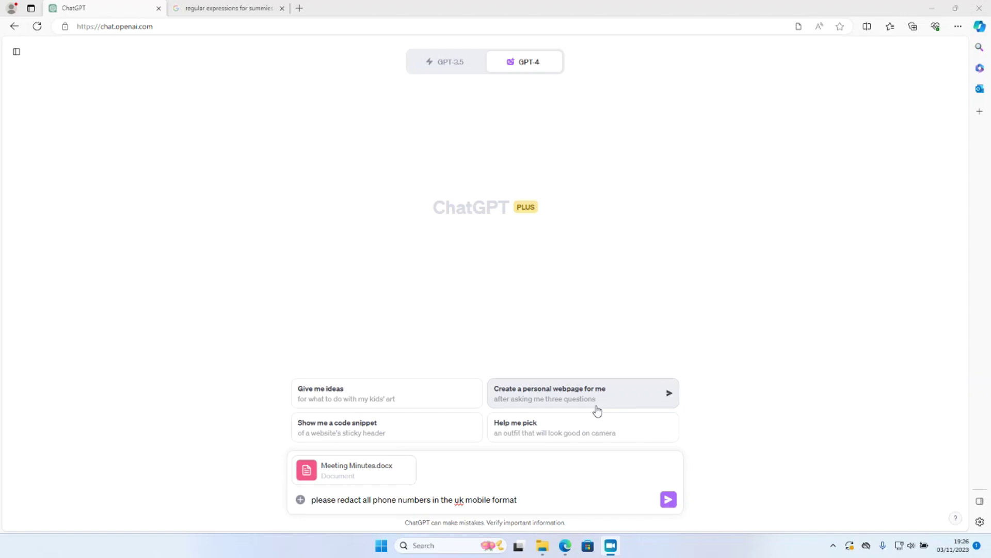
- Send the UK mobile number redaction request and reveal the code ChatGPT runs for it
{"action": "left_click", "coordinate": [668, 500]}
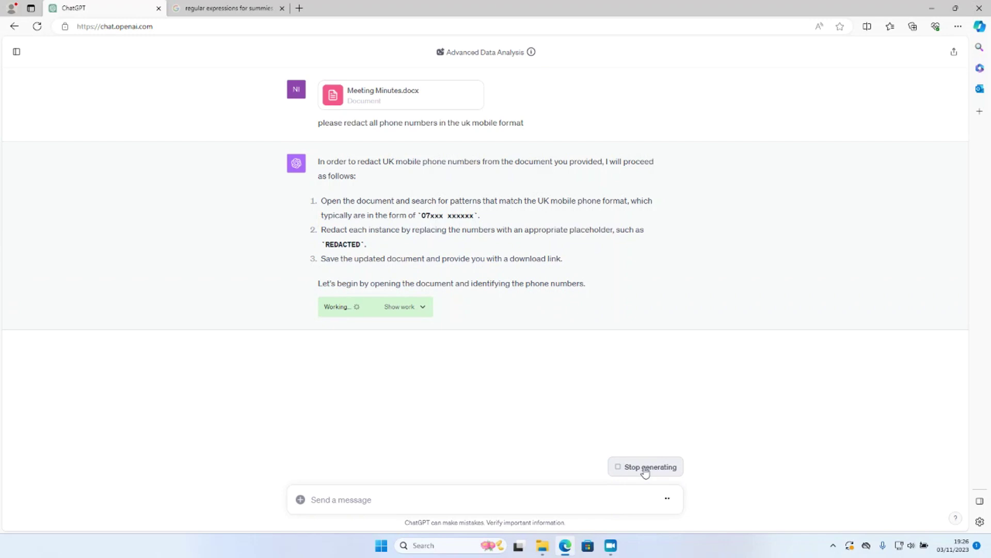
{"action": "left_click", "coordinate": [411, 308]}
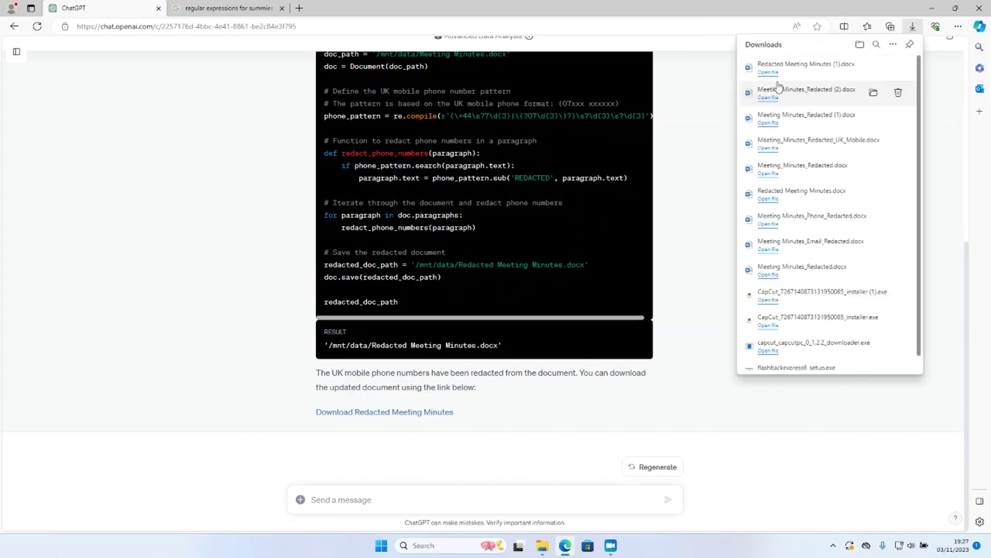
- Open Redacted Meeting Minutes (1).docx and check item 5's contact number now reads REDACTED
{"action": "left_click", "coordinate": [785, 74]}
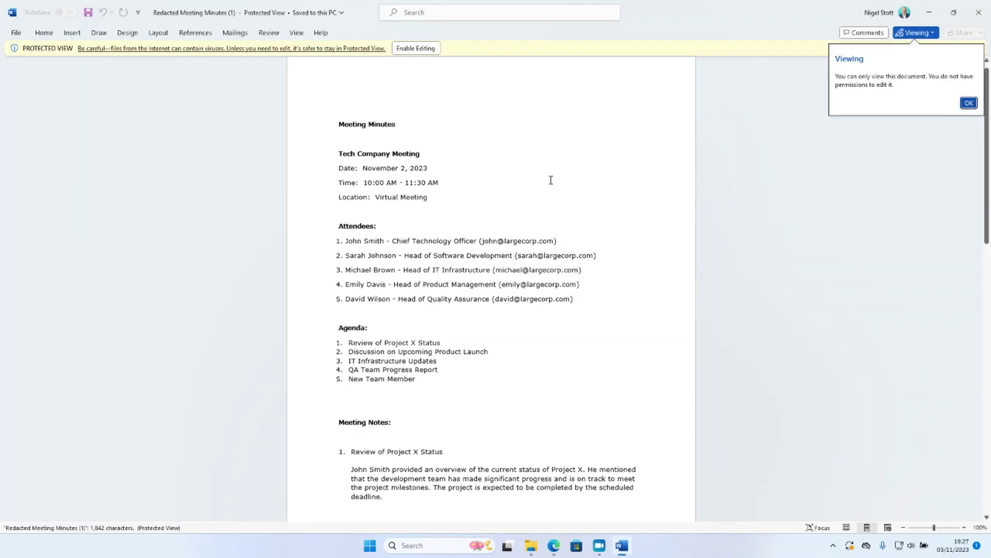
{"action": "scroll", "coordinate": [551, 179], "scroll_direction": "down", "scroll_amount": 15}
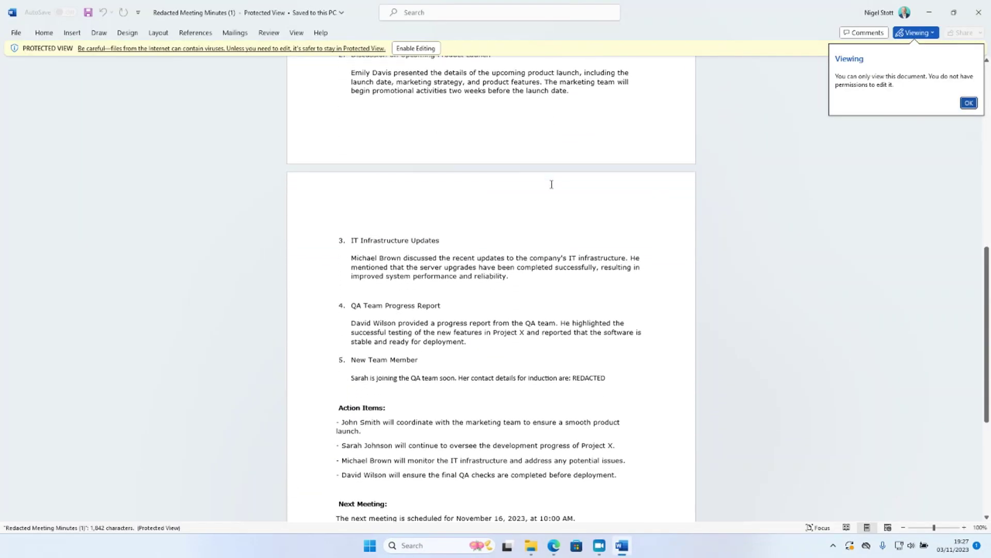
{"action": "scroll", "coordinate": [552, 185], "scroll_direction": "down", "scroll_amount": 5}
{"action": "left_click", "coordinate": [626, 267]}
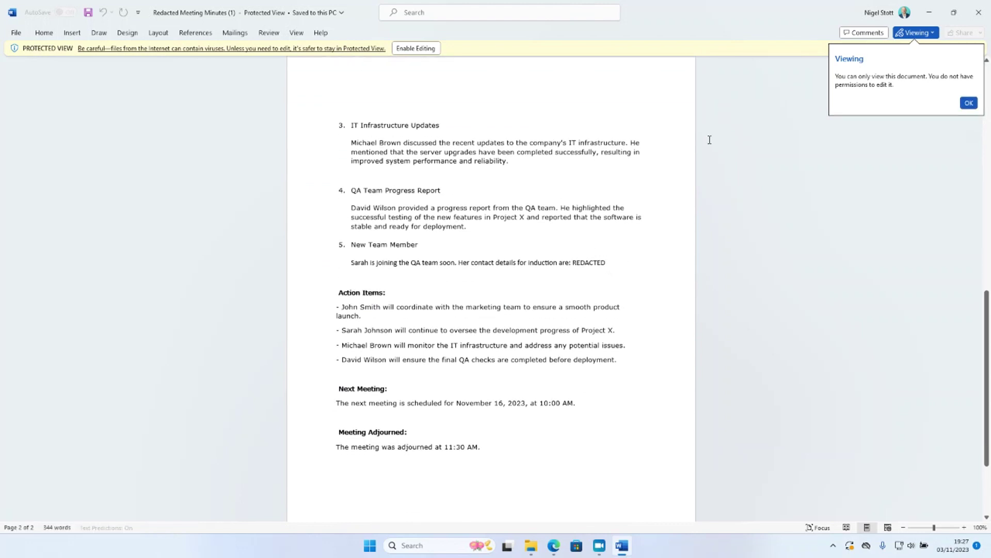